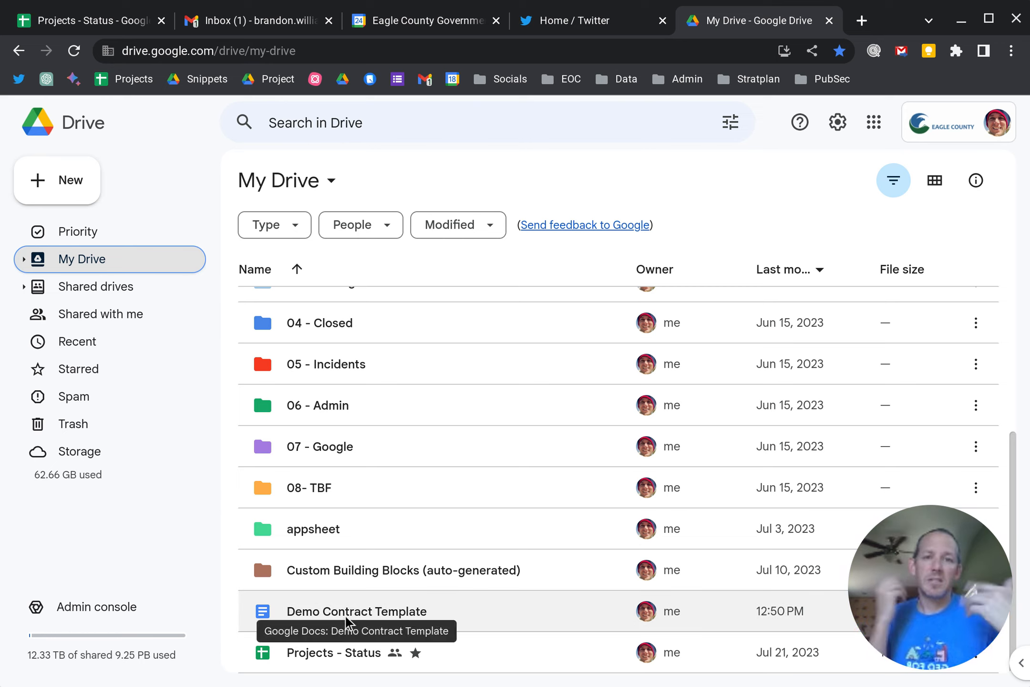
Make a copy of the Demo Contract Template document in My Drive and open the copy
click(345, 616)
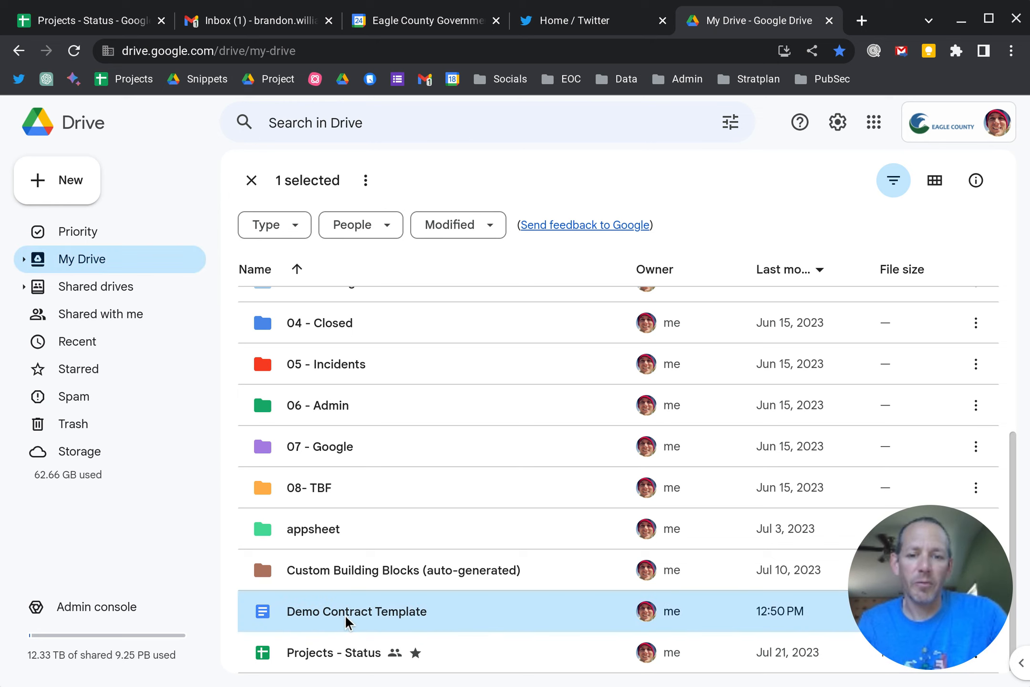
right_click(364, 616)
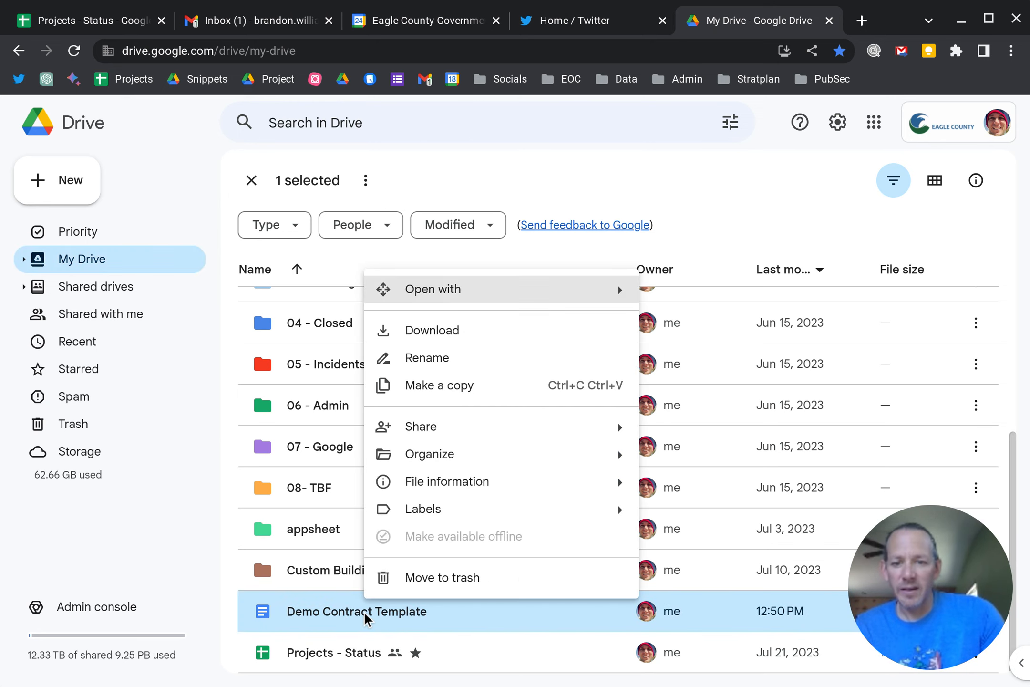
click(490, 396)
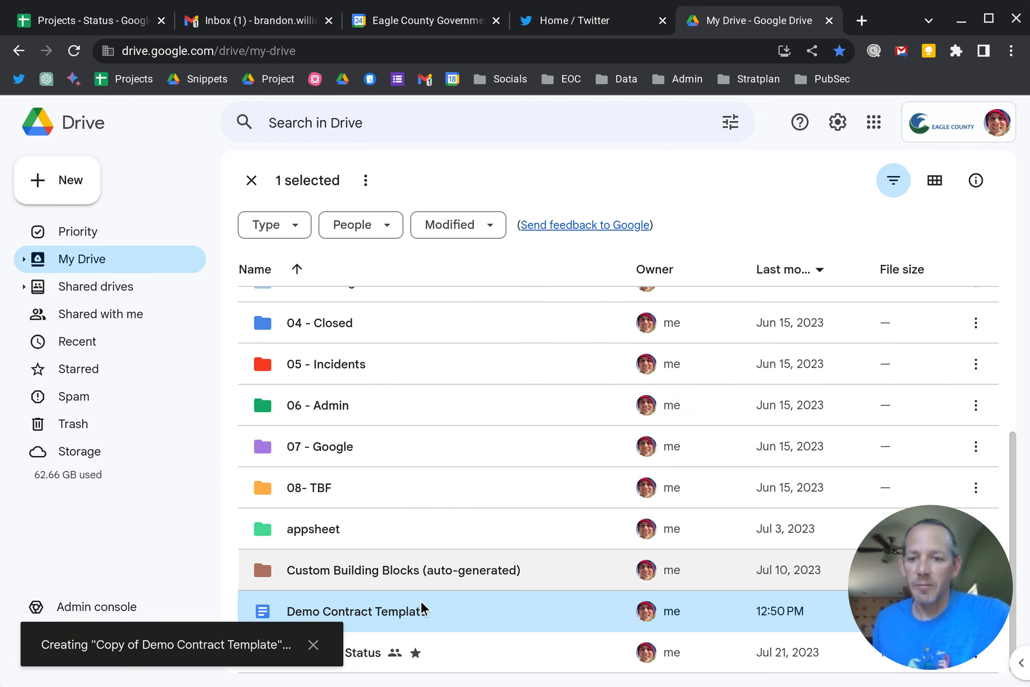
scroll(441, 656, down, 2)
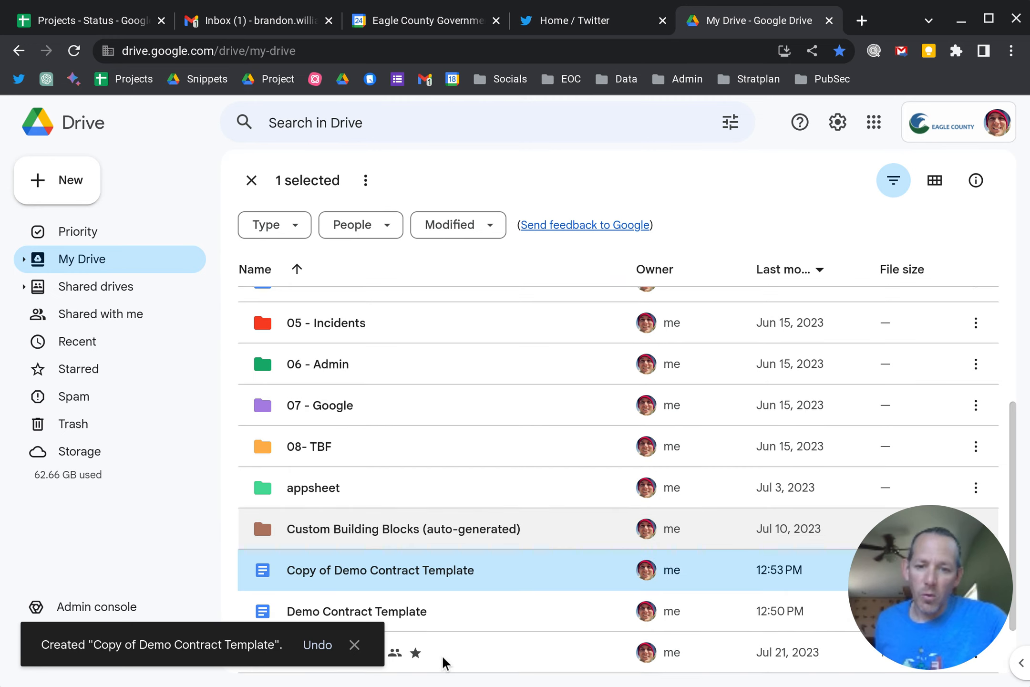
double_click(473, 565)
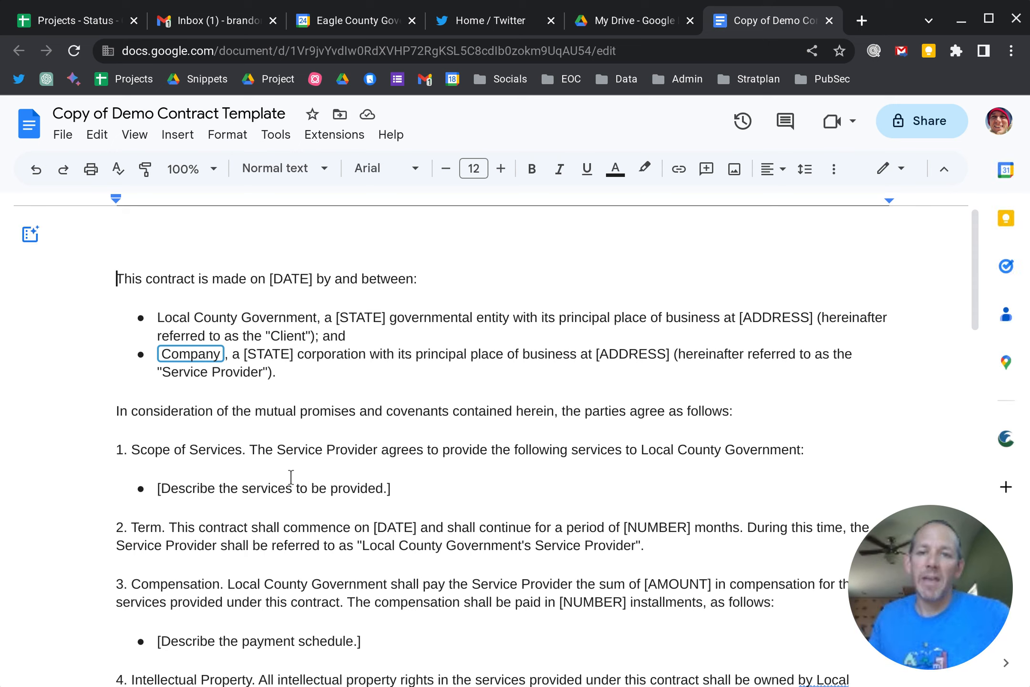
Set the Company variable in the contract's second party bullet to XYZ Corp
scroll(296, 484, down, 12)
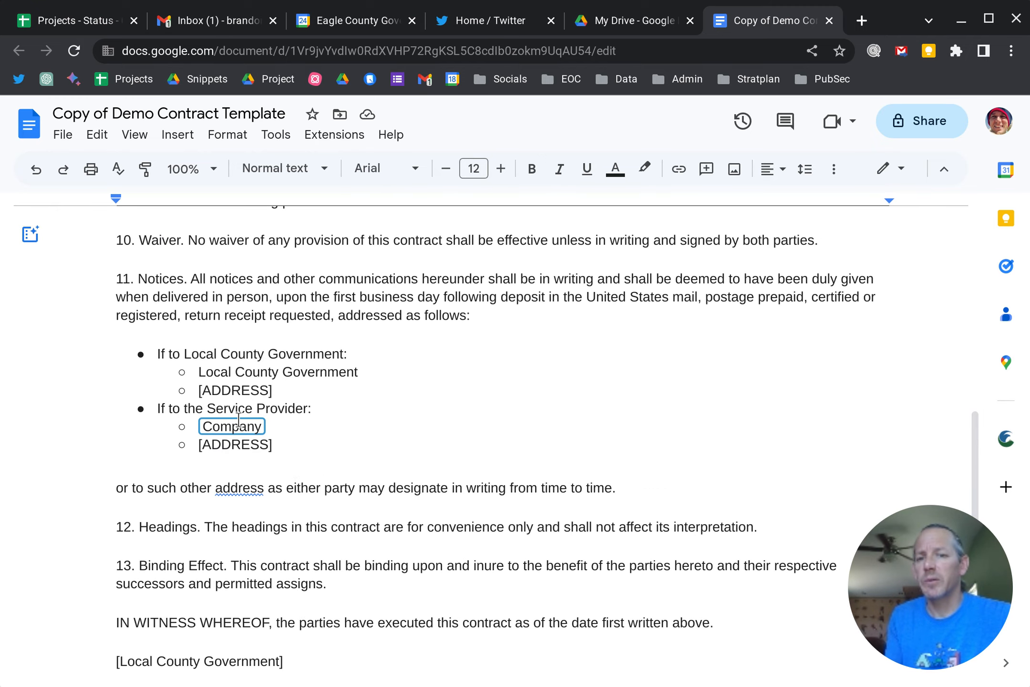
scroll(300, 435, down, 5)
scroll(299, 435, down, 2)
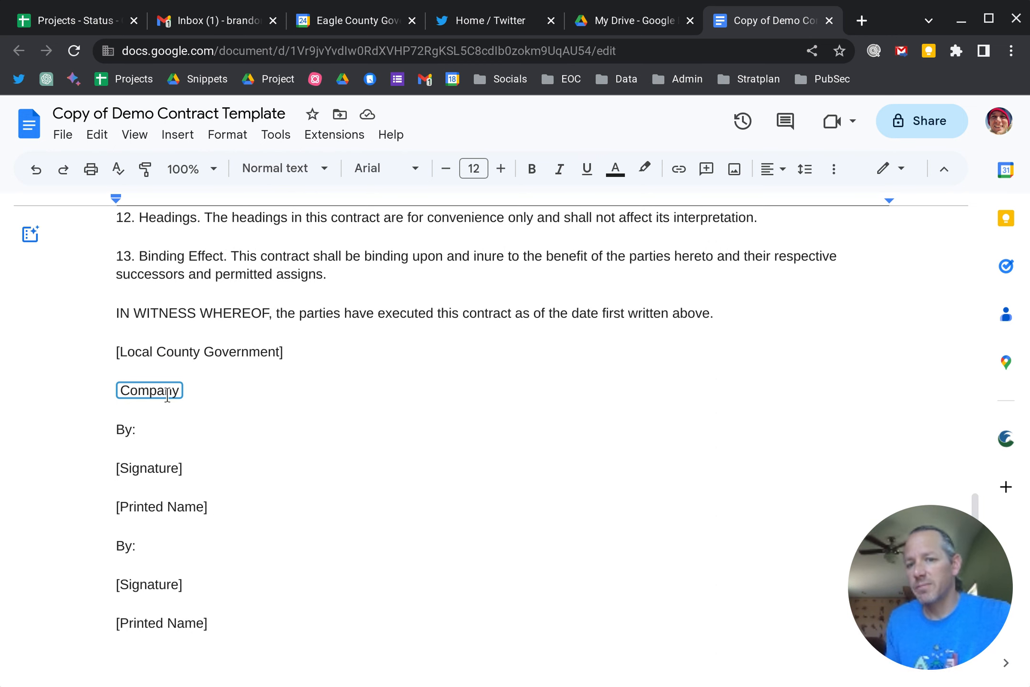
key(ctrl+Home)
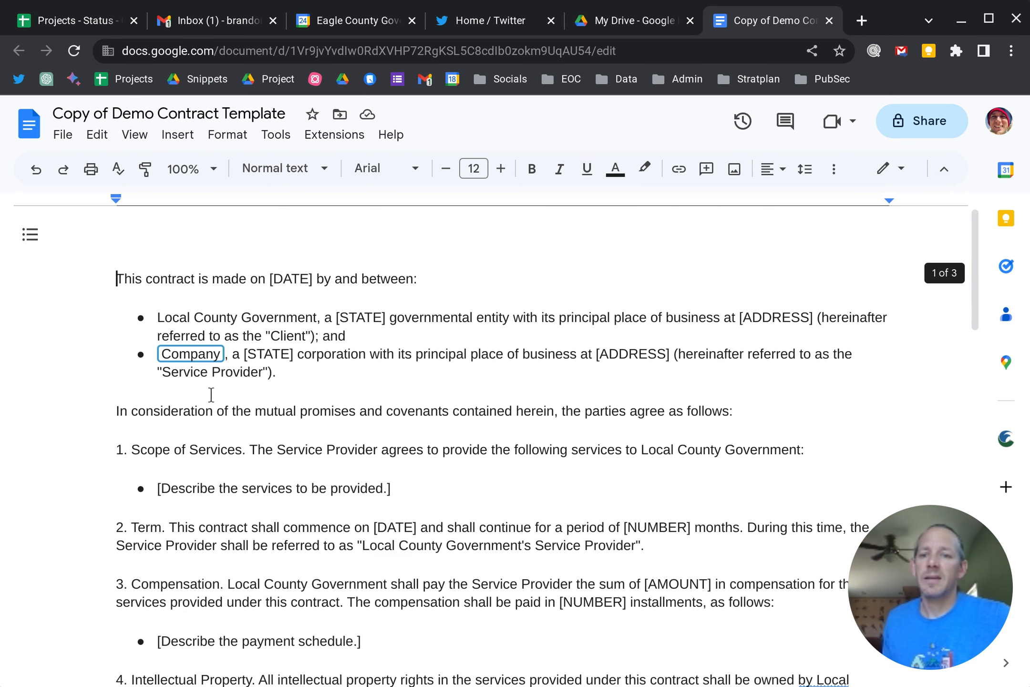
click(195, 352)
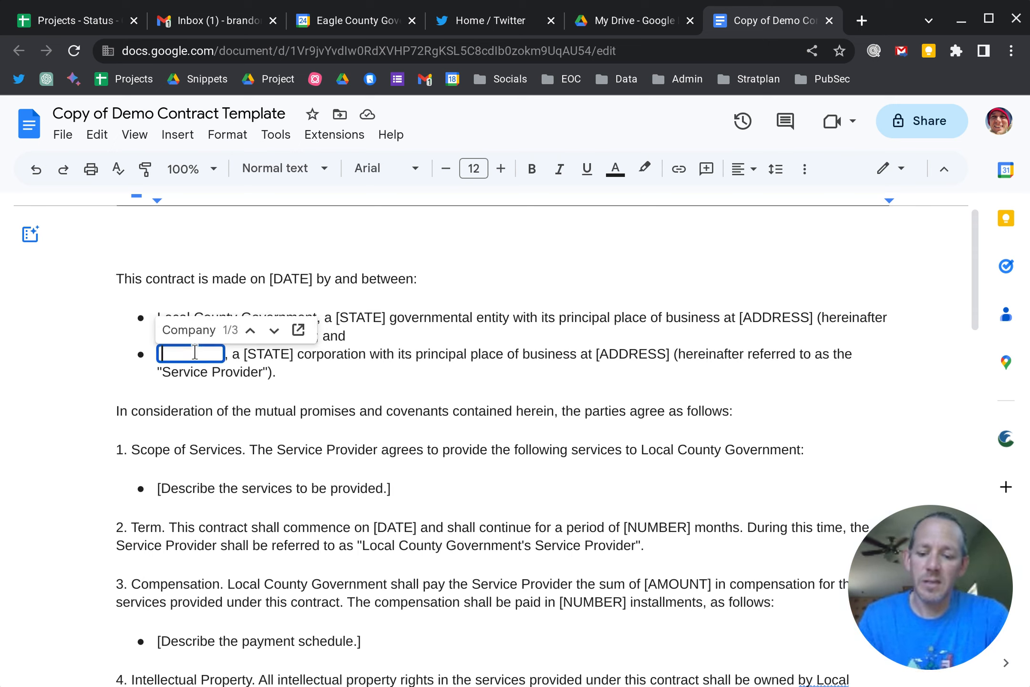
text(XYZ )
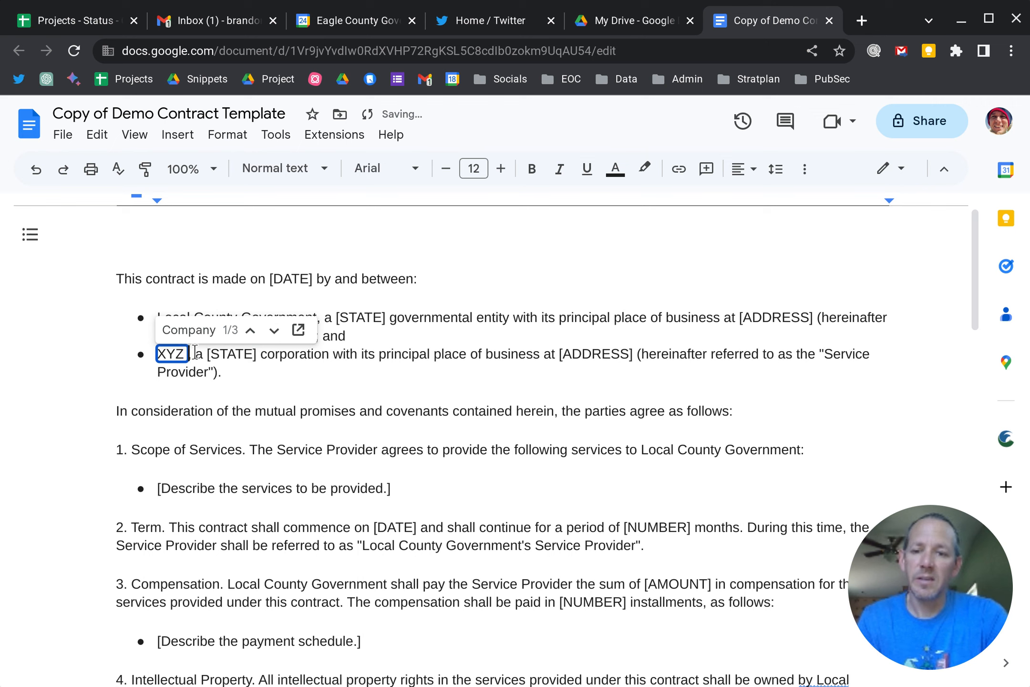
text(Corp)
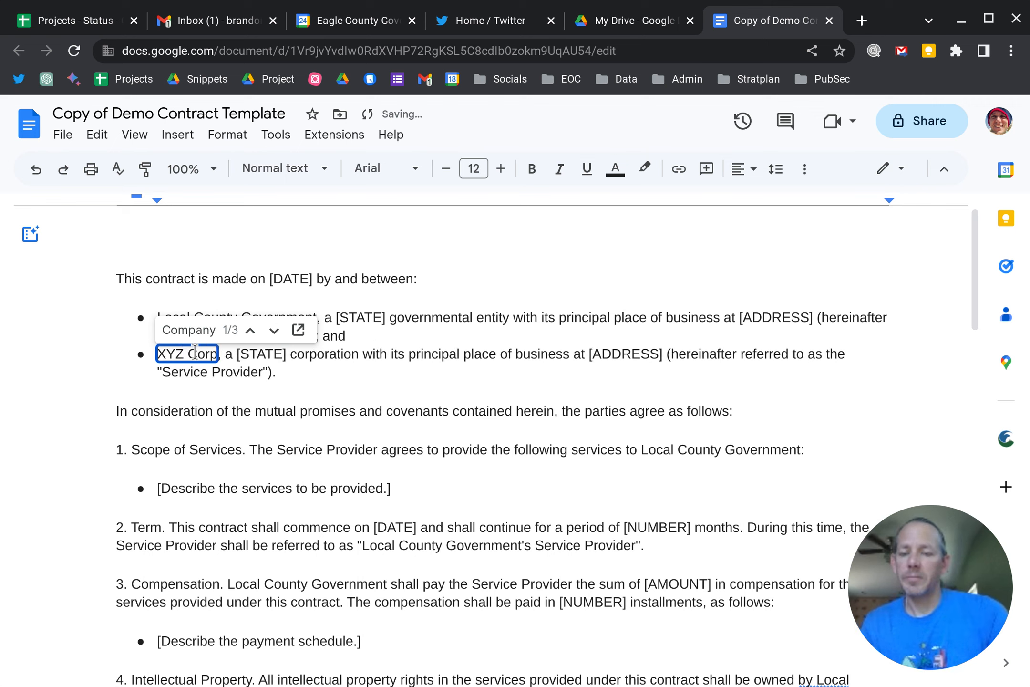
click(291, 357)
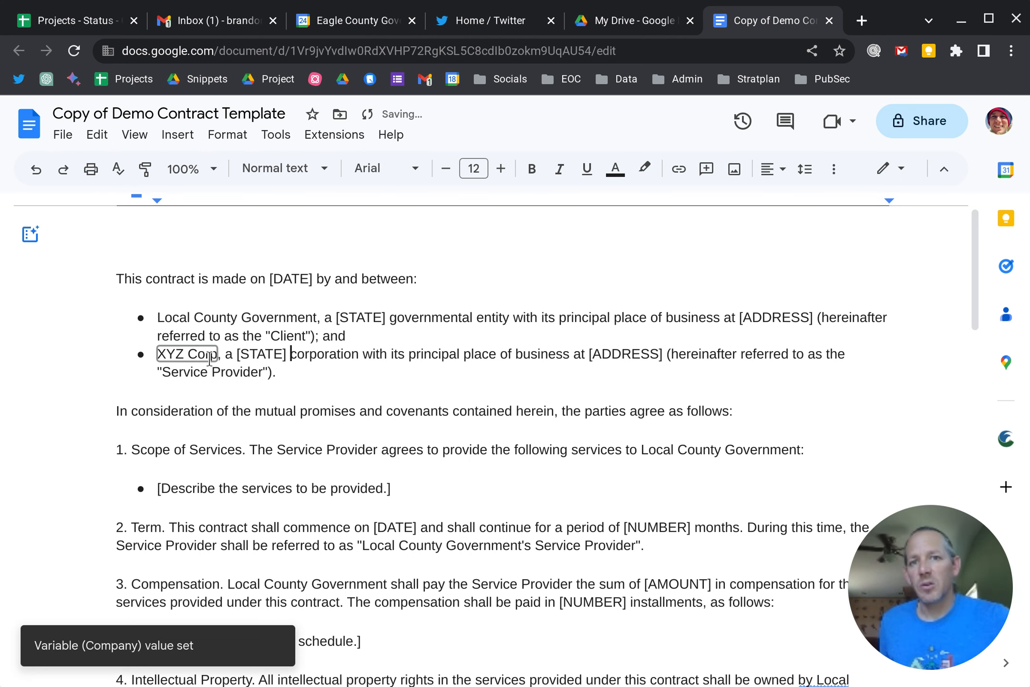
Examine the other occurrences of the Company variable in the Notices clause and the signature block
scroll(212, 358, down, 4)
scroll(209, 359, down, 7)
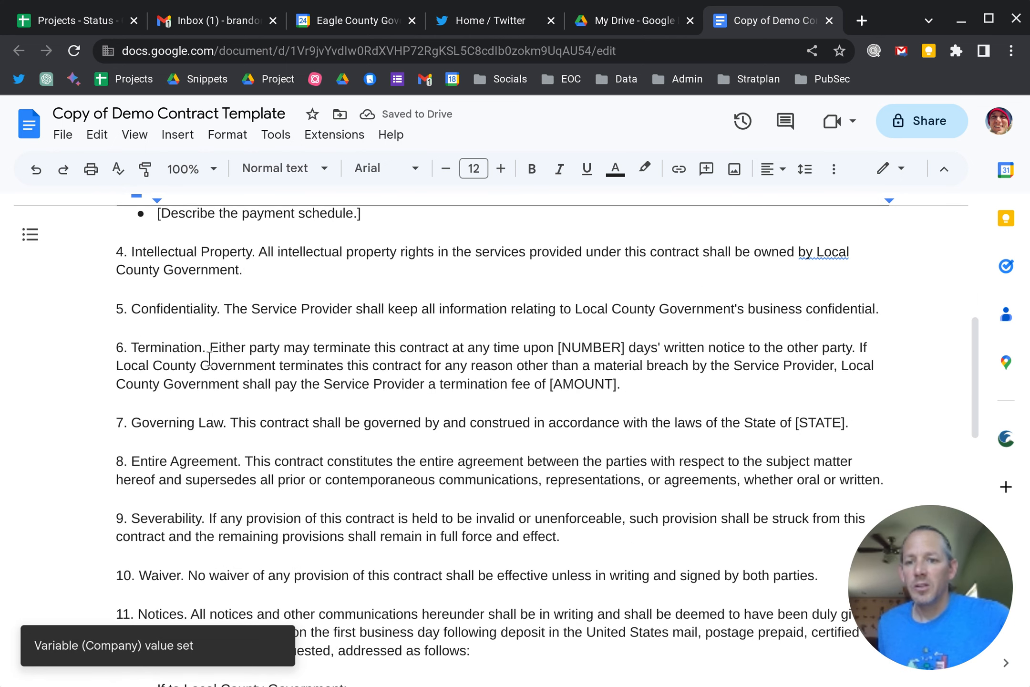
scroll(210, 358, down, 6)
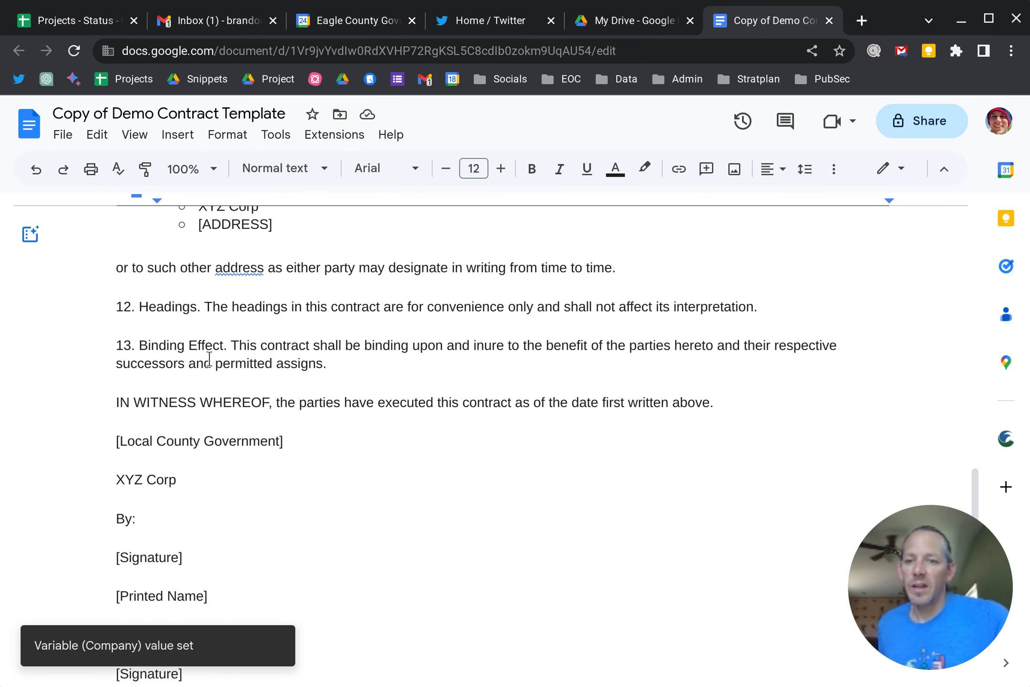
click(179, 373)
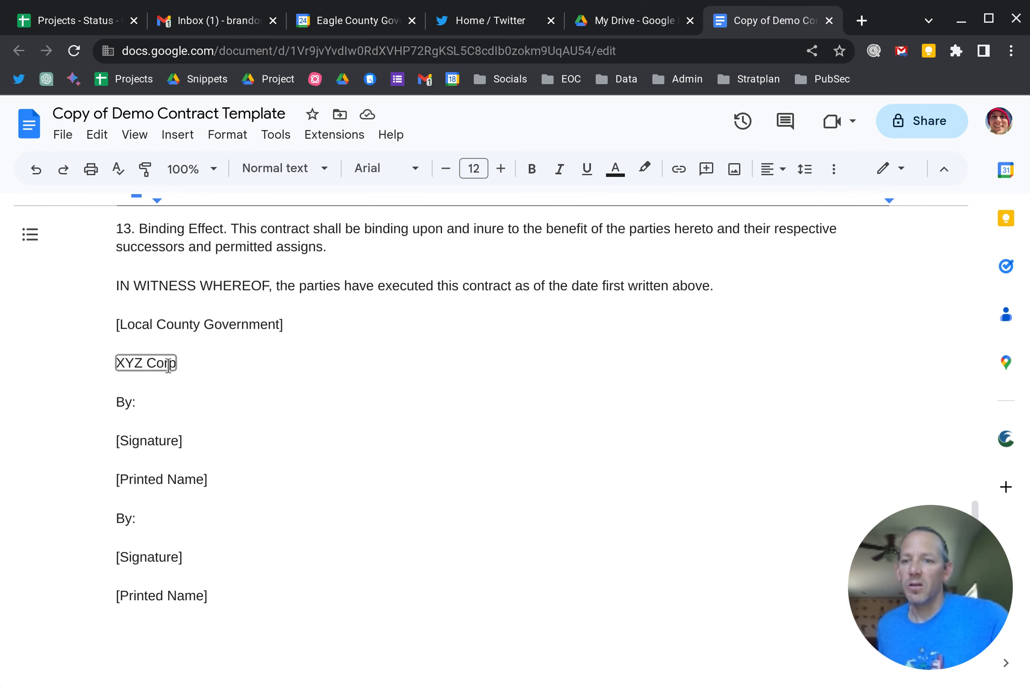
scroll(285, 374, up, 5)
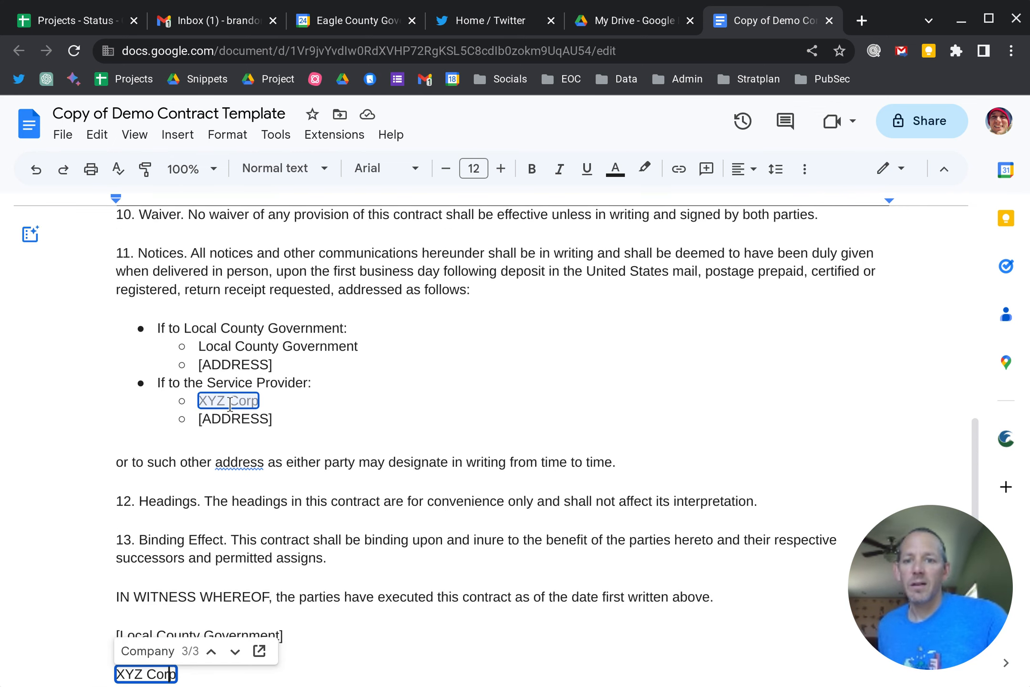
scroll(366, 346, up, 6)
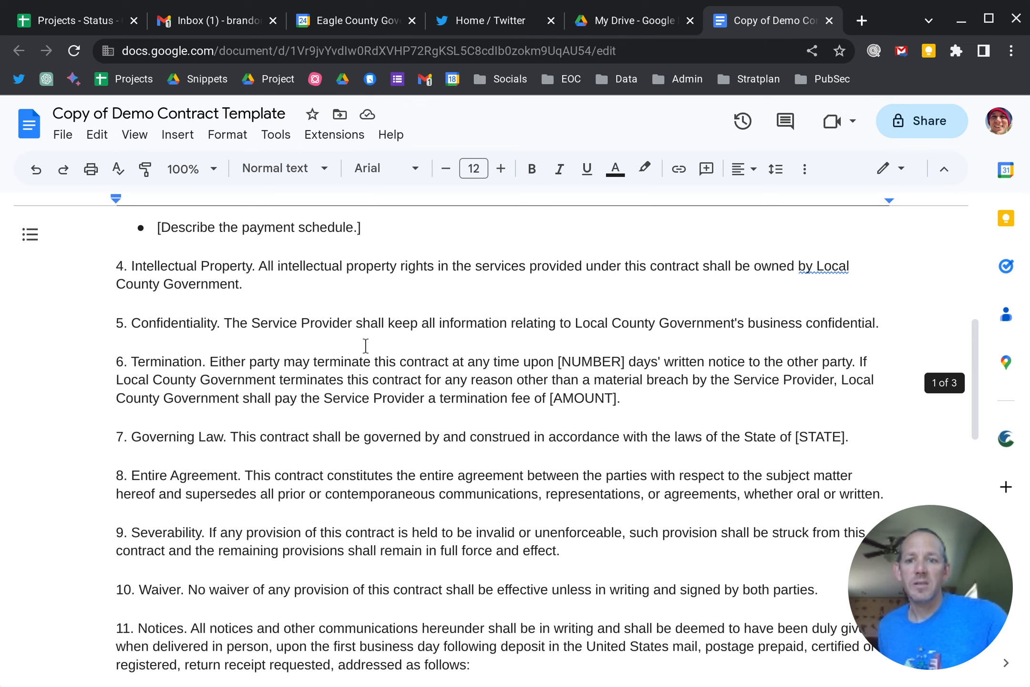
scroll(366, 346, up, 3)
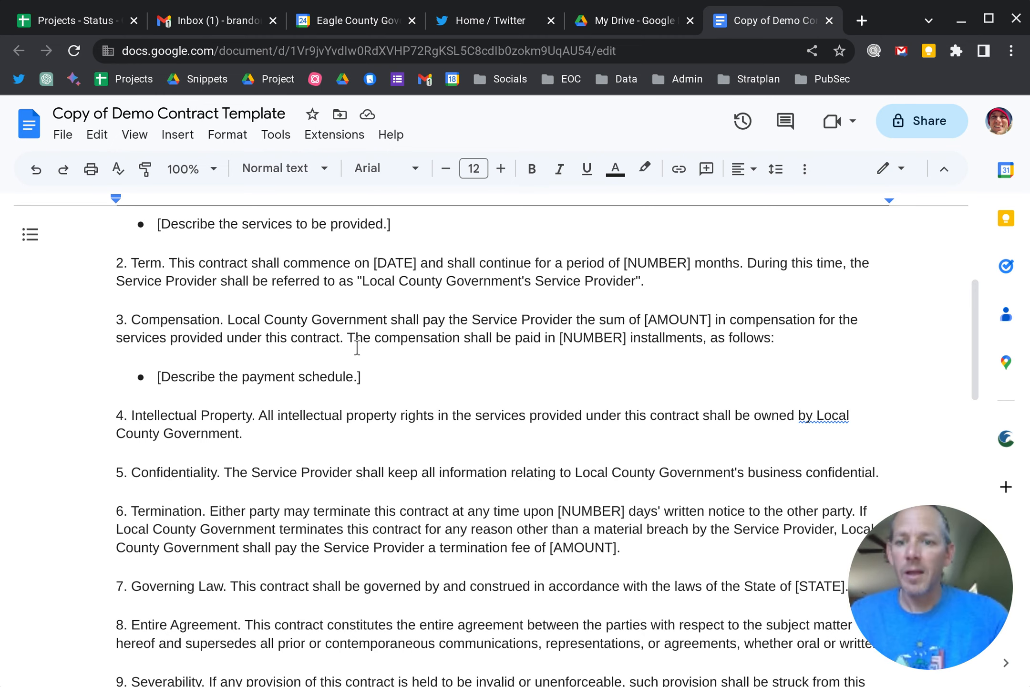
scroll(331, 447, down, 5)
scroll(331, 447, up, 12)
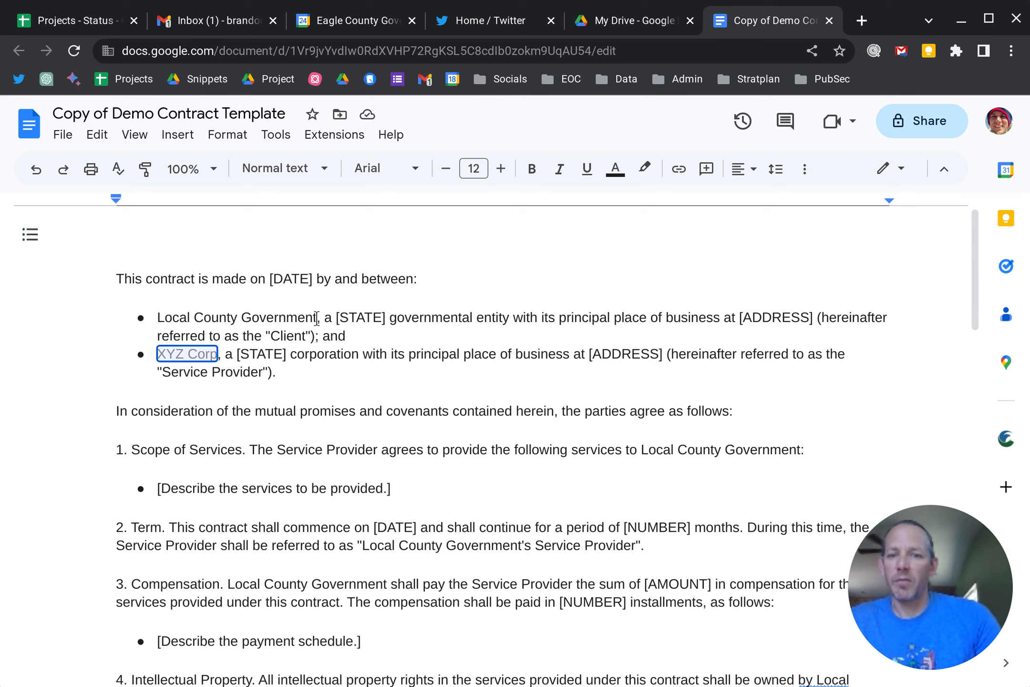
Replace the text "Local County Government" in the first party bullet with a new variable smart chip named Local County Government
drag(317, 320, 159, 317)
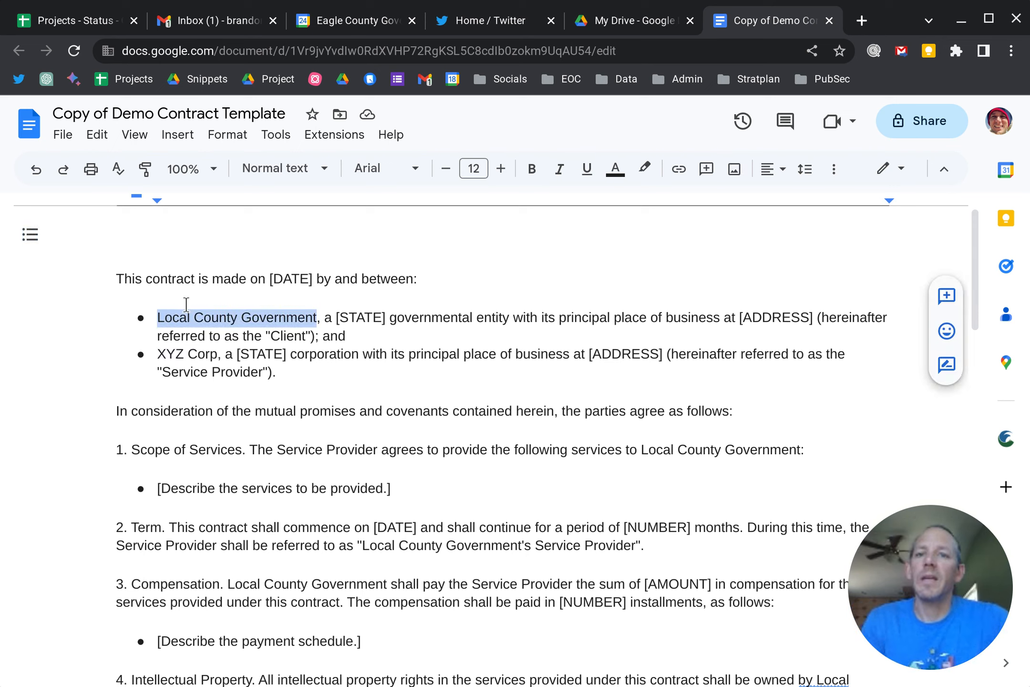
click(170, 143)
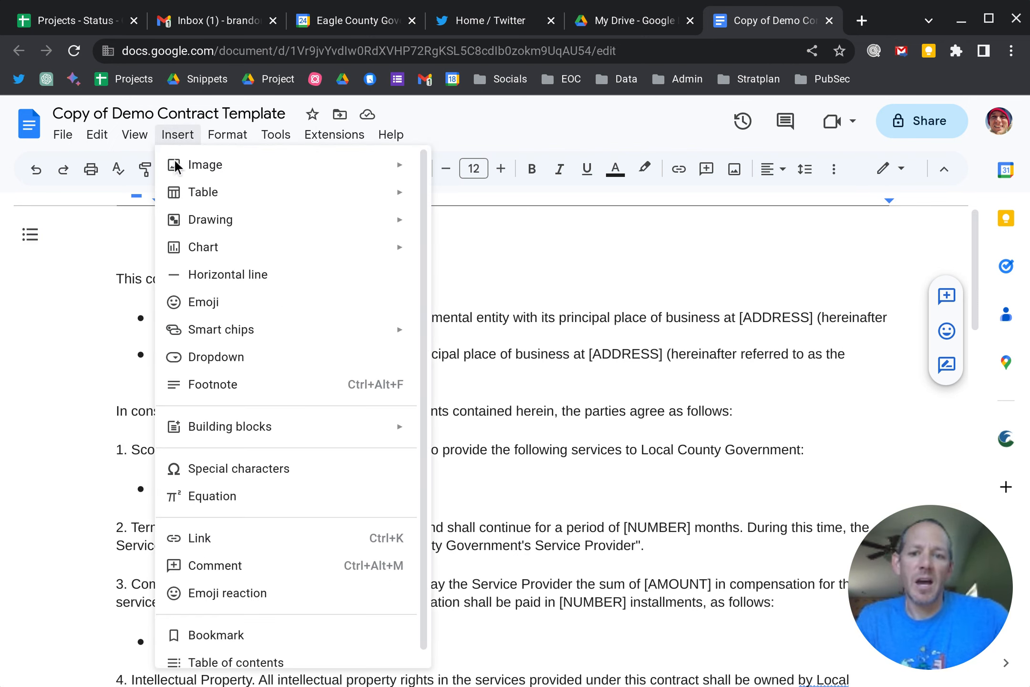
mouse_move(260, 331)
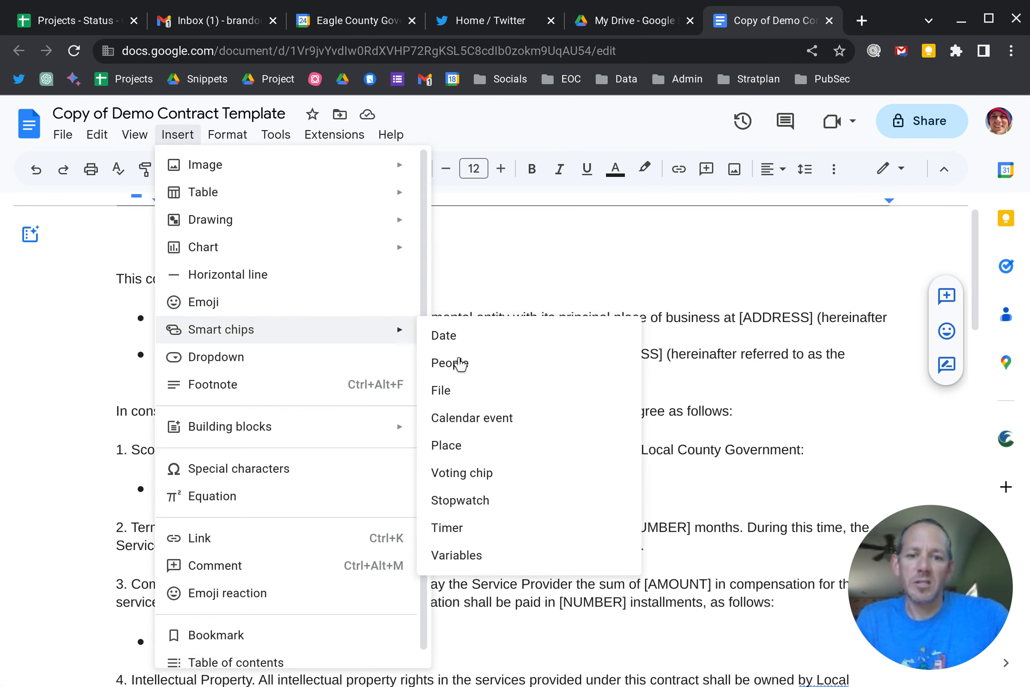
click(496, 555)
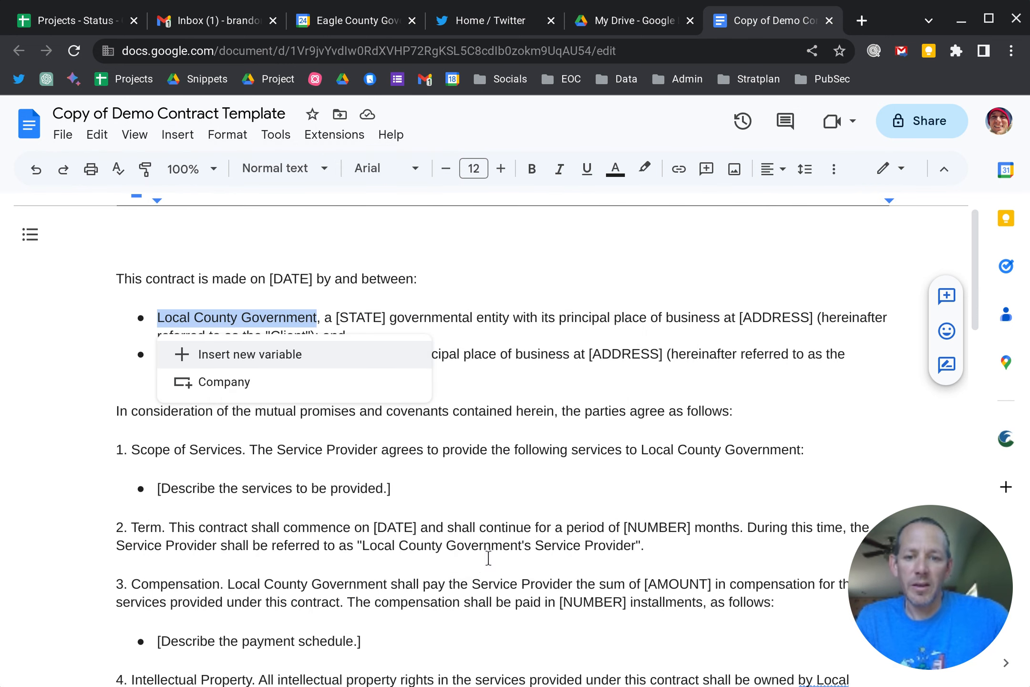
click(266, 359)
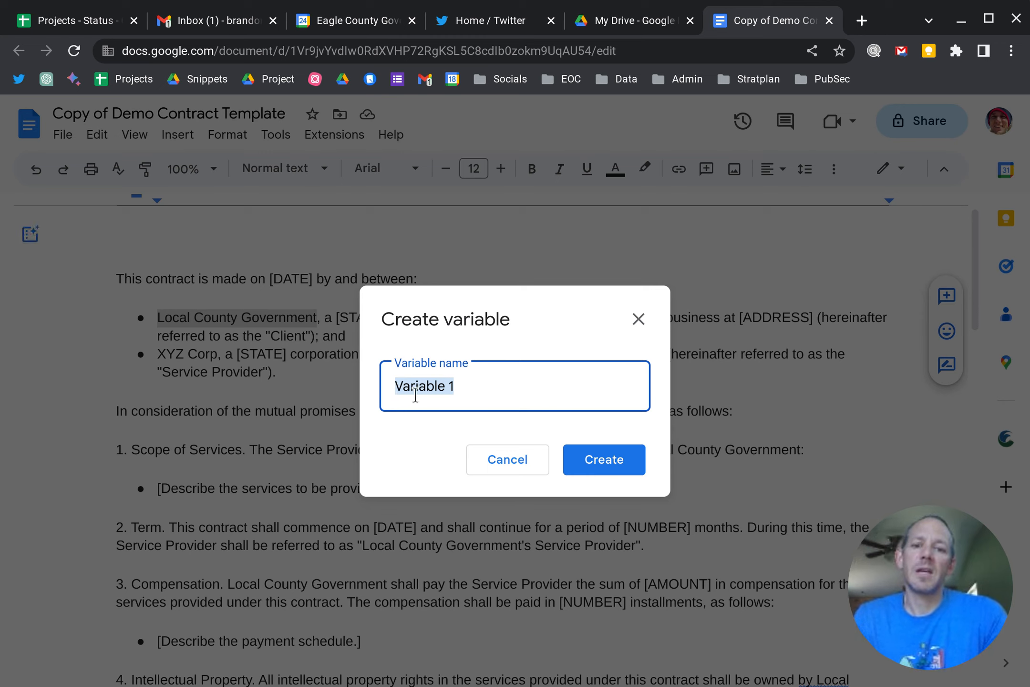
text(Local )
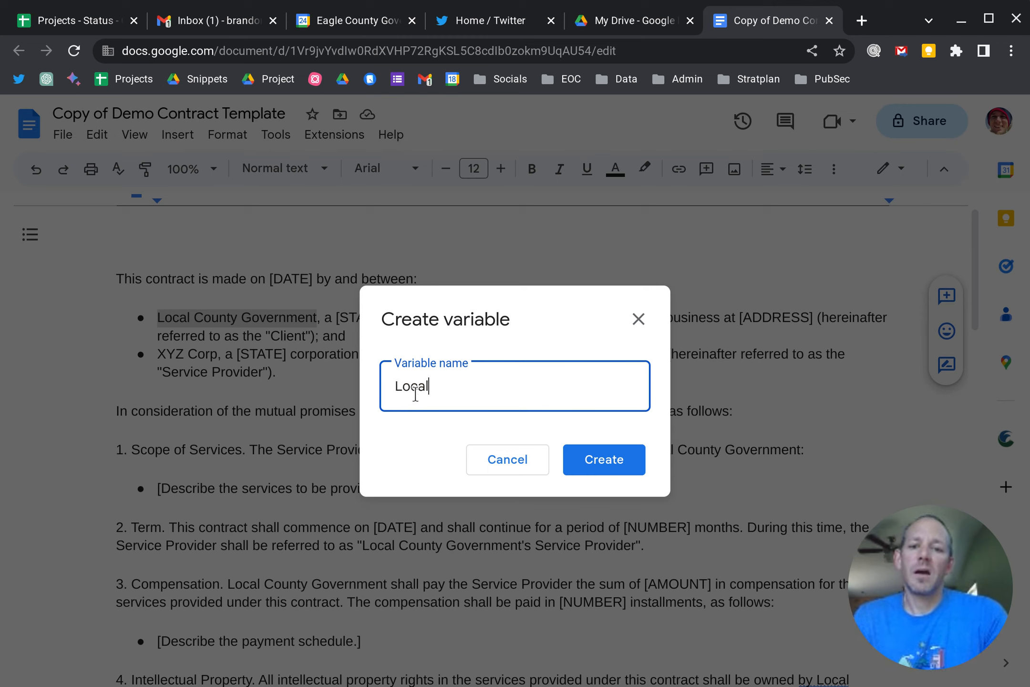
text(County Government)
key(Return)
Replace "Local County Government" at the start of the Compensation clause with the existing Local County Government variable
scroll(356, 338, down, 5)
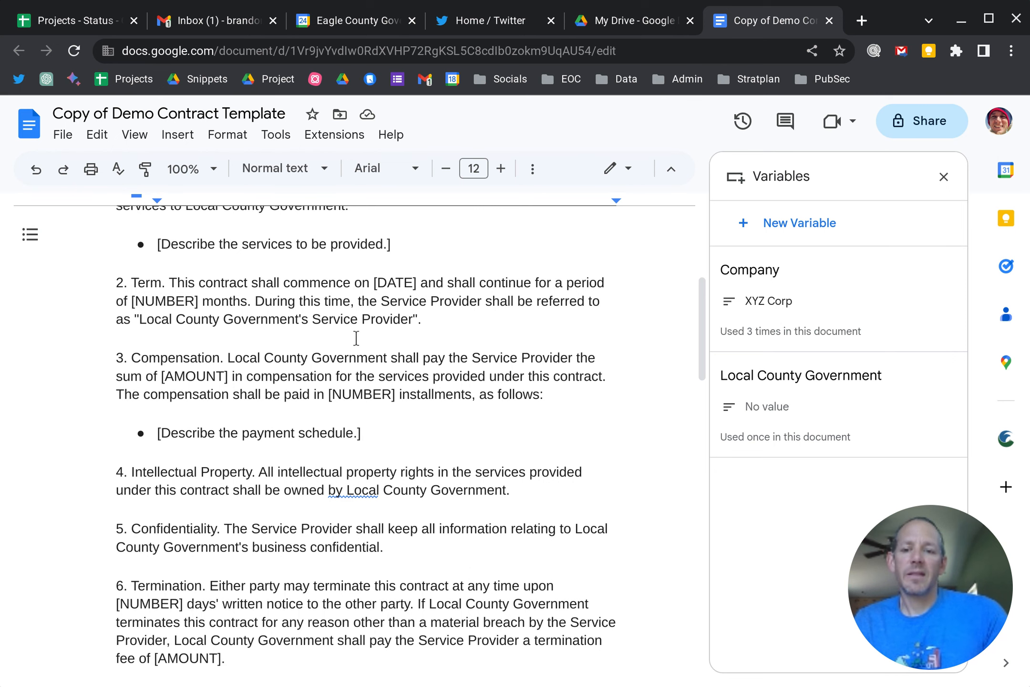
scroll(356, 338, up, 1)
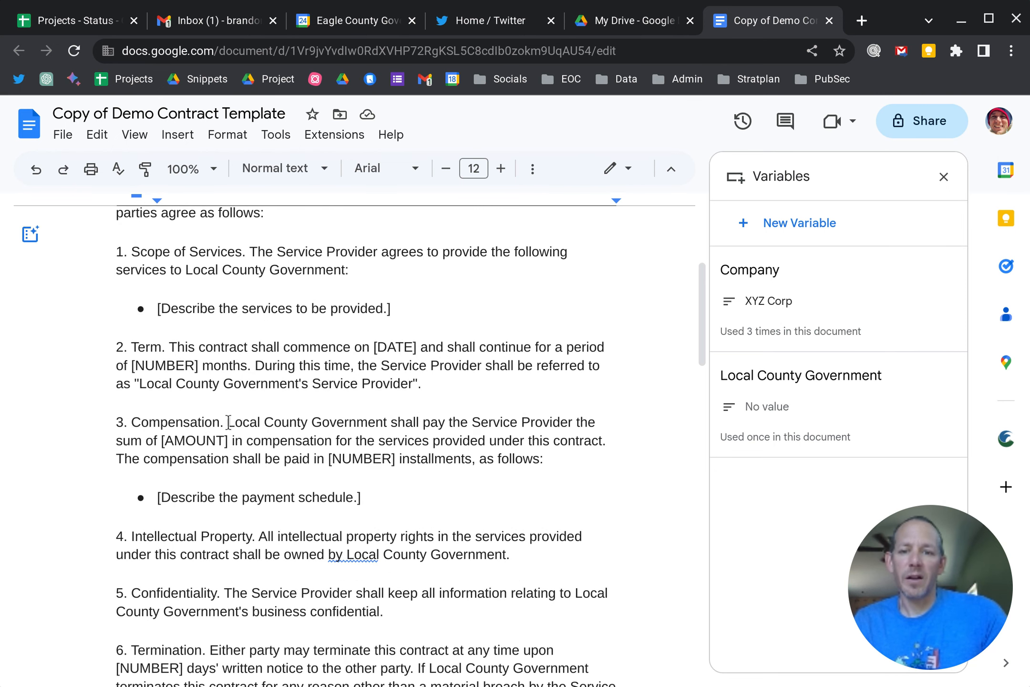
drag(228, 422, 388, 424)
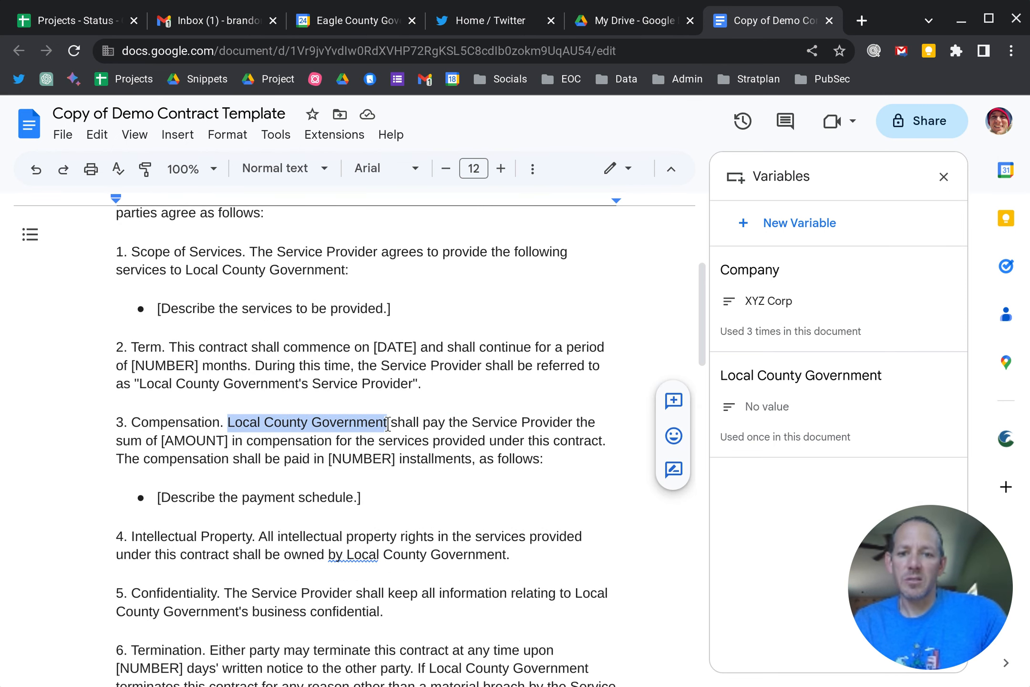
click(180, 136)
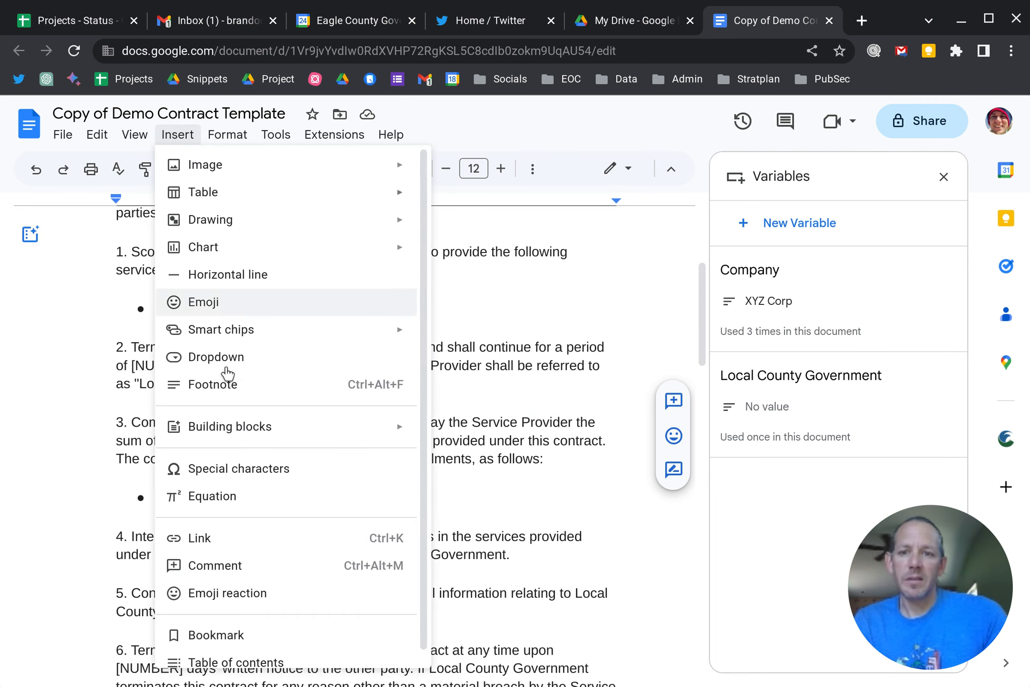
mouse_move(250, 338)
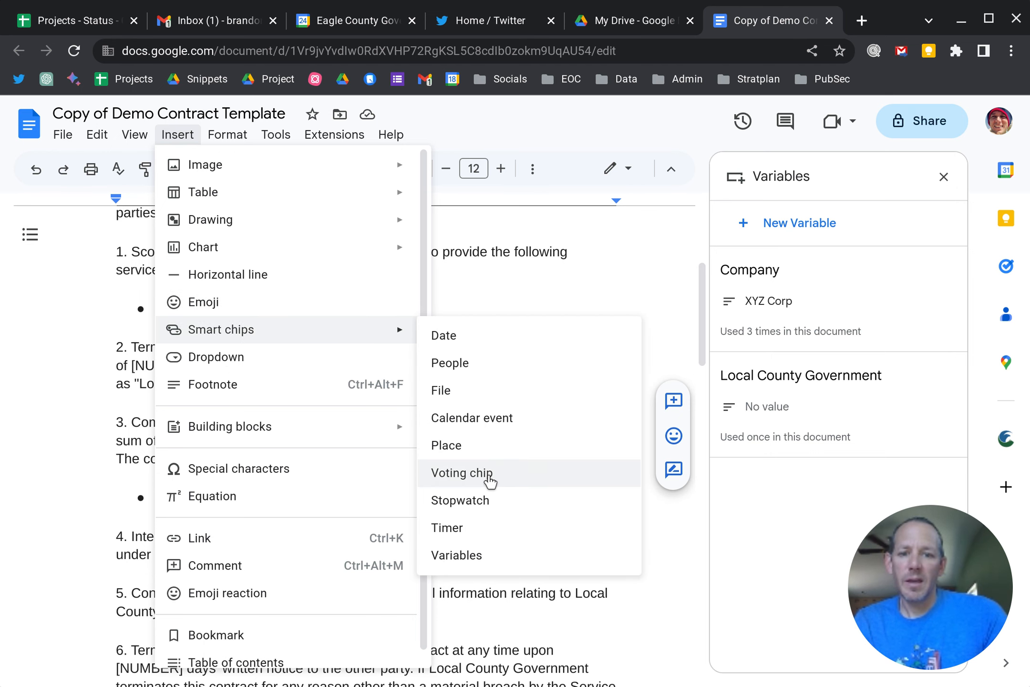
click(494, 562)
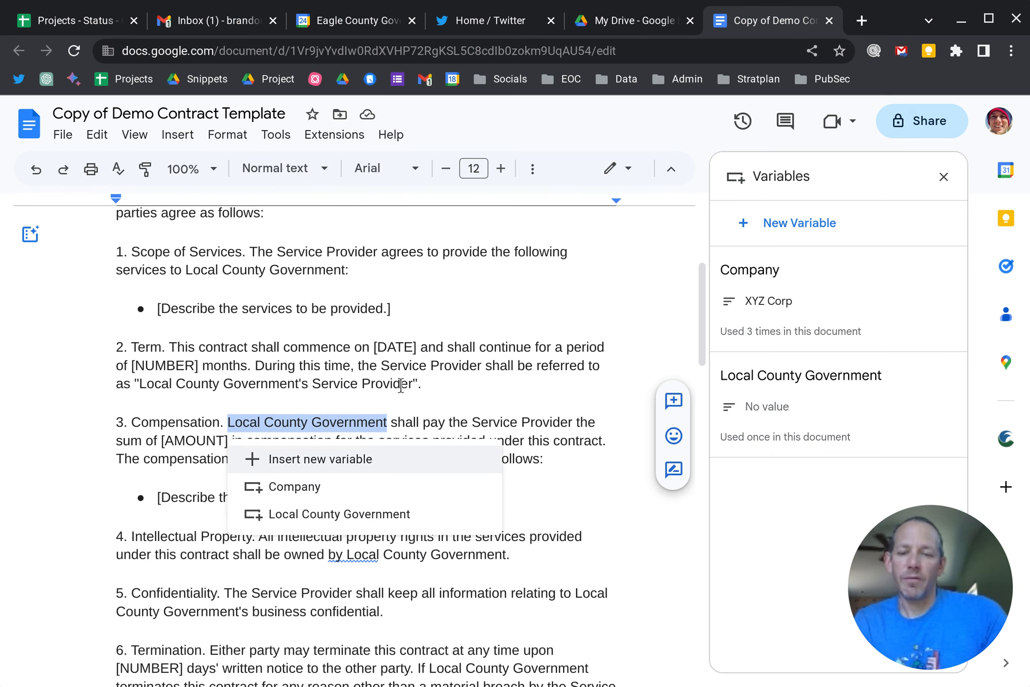
click(307, 514)
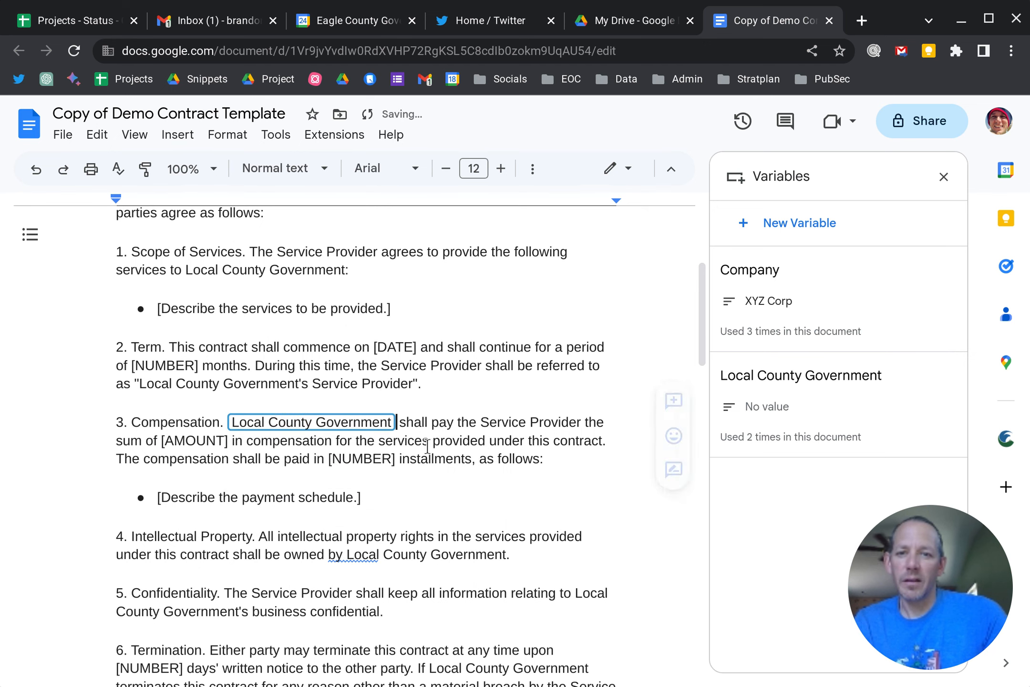
Add several blank lines after the Entire Agreement clause, above the Severability clause
scroll(476, 446, down, 2)
scroll(475, 446, down, 7)
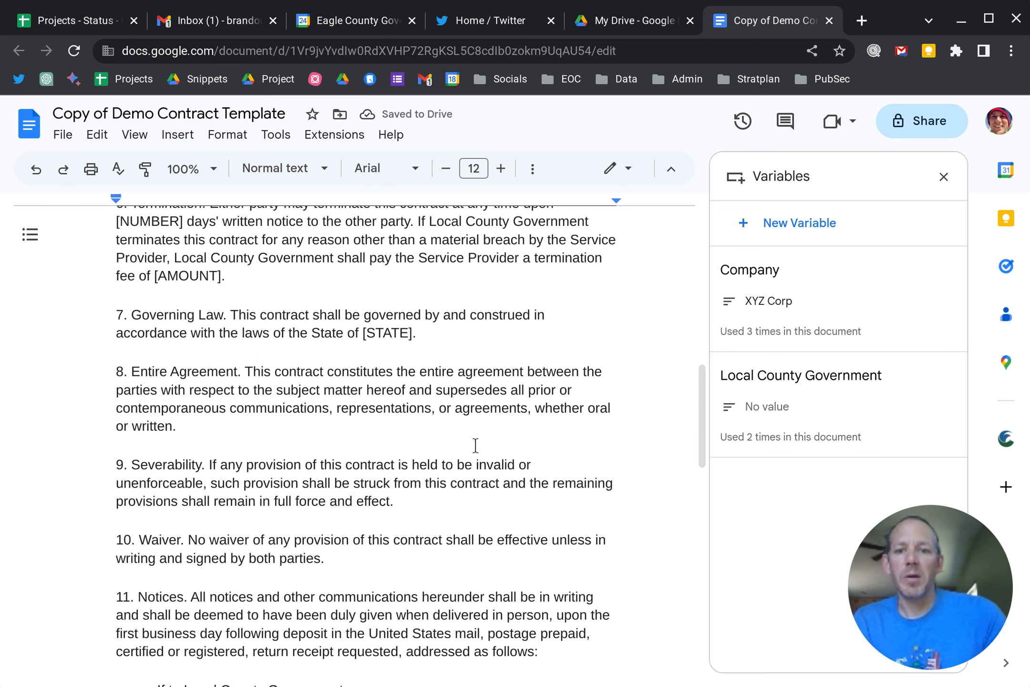
click(310, 431)
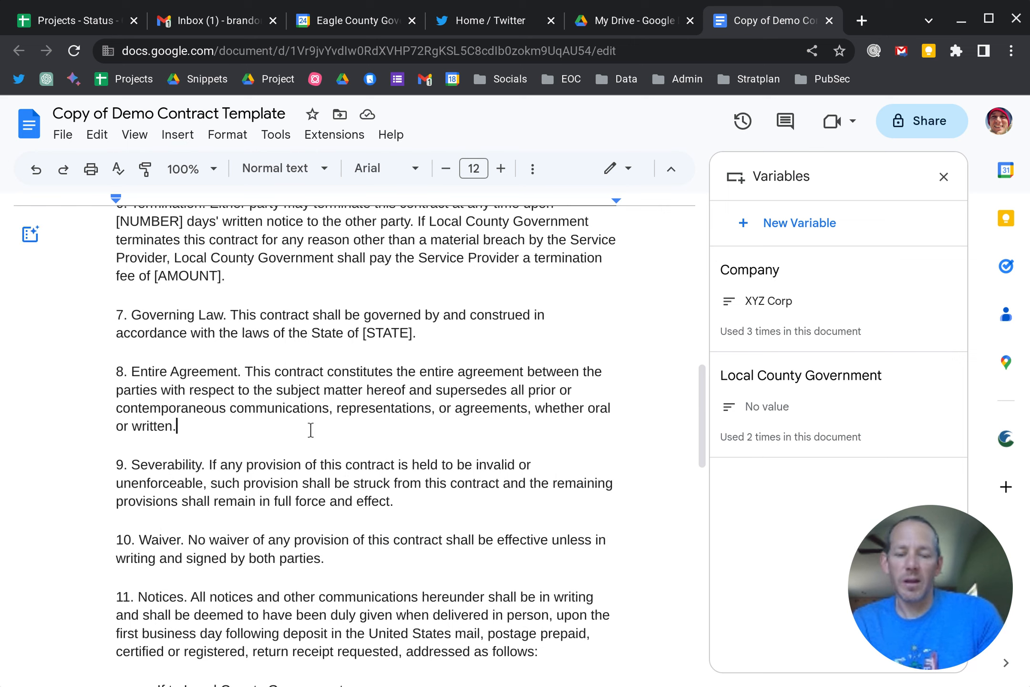
key(Return)
key(Return)
key(Return)
key(Return)
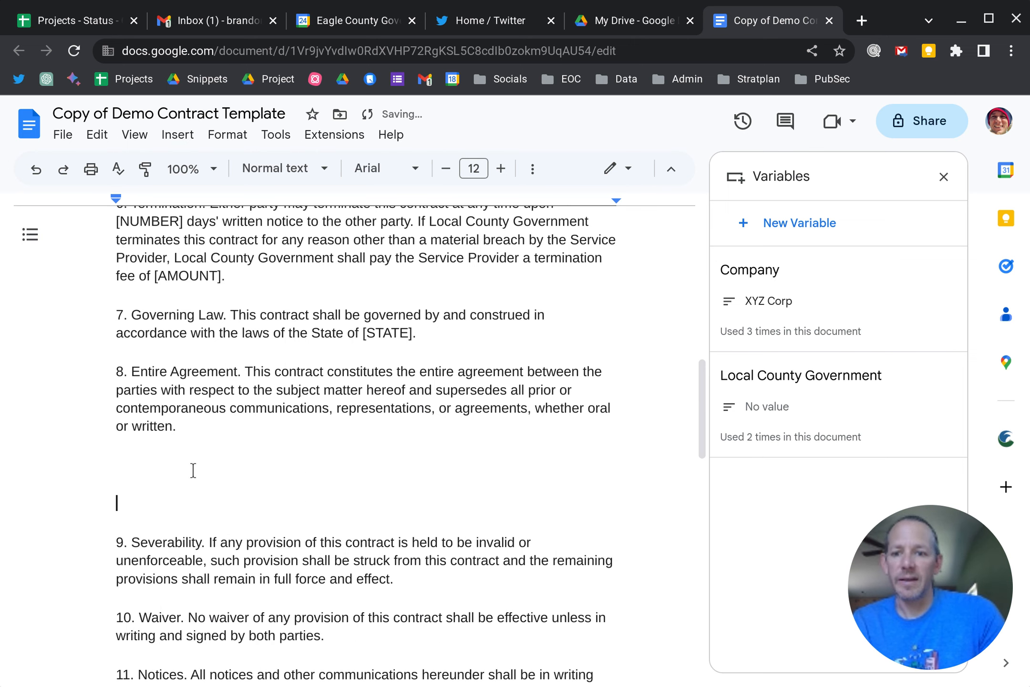
Insert the existing Local County Government variable smart chip on the blank line above the Severability clause
click(178, 135)
mouse_move(245, 330)
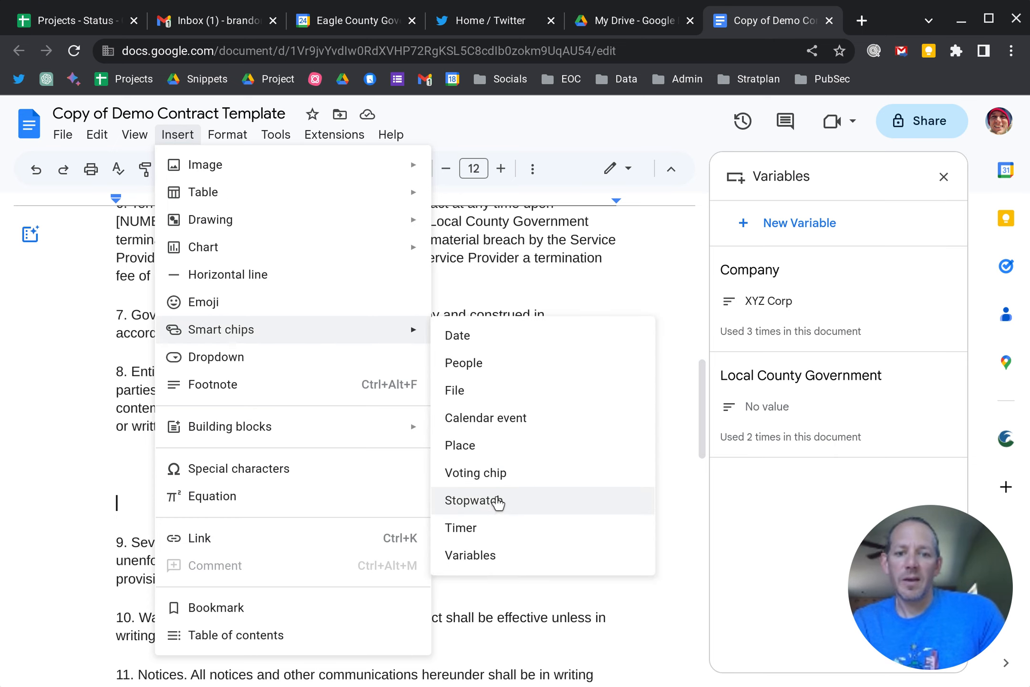
click(502, 561)
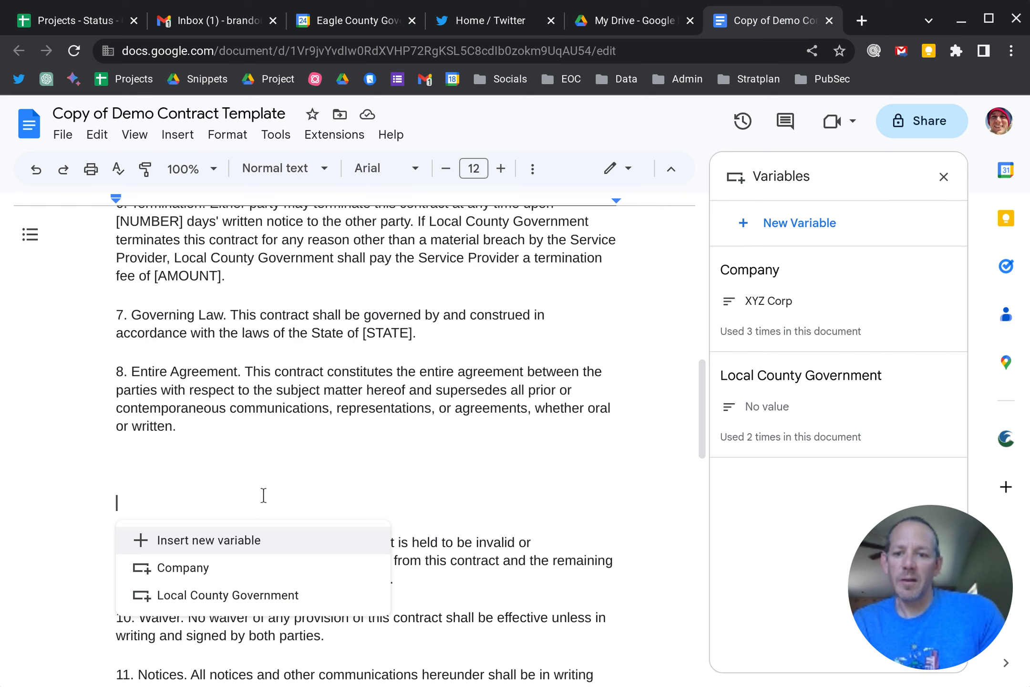
click(247, 597)
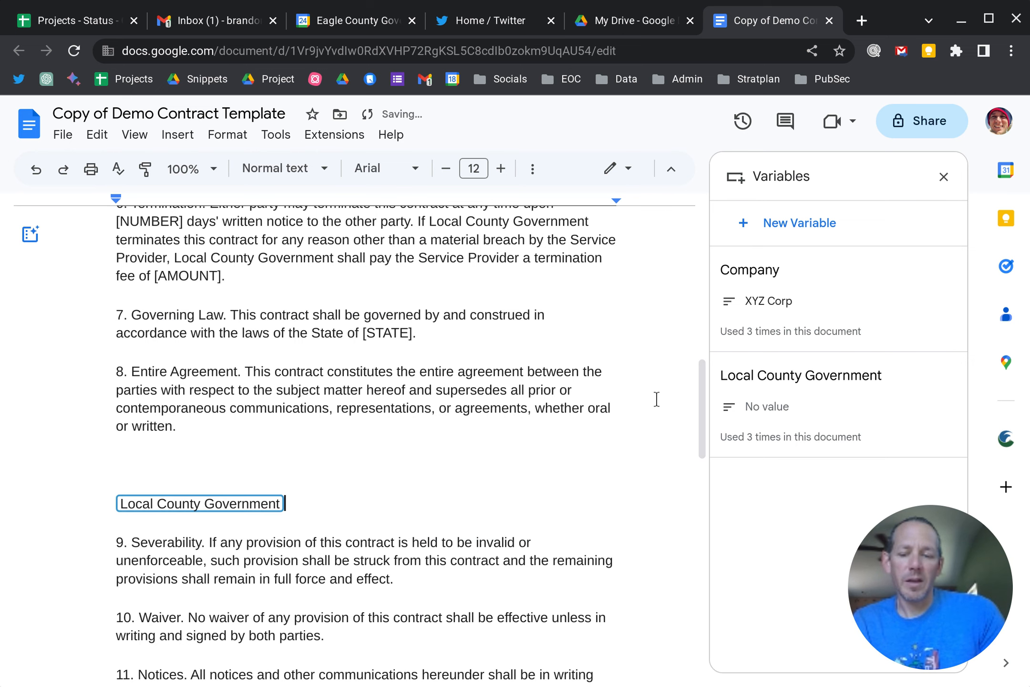
click(479, 444)
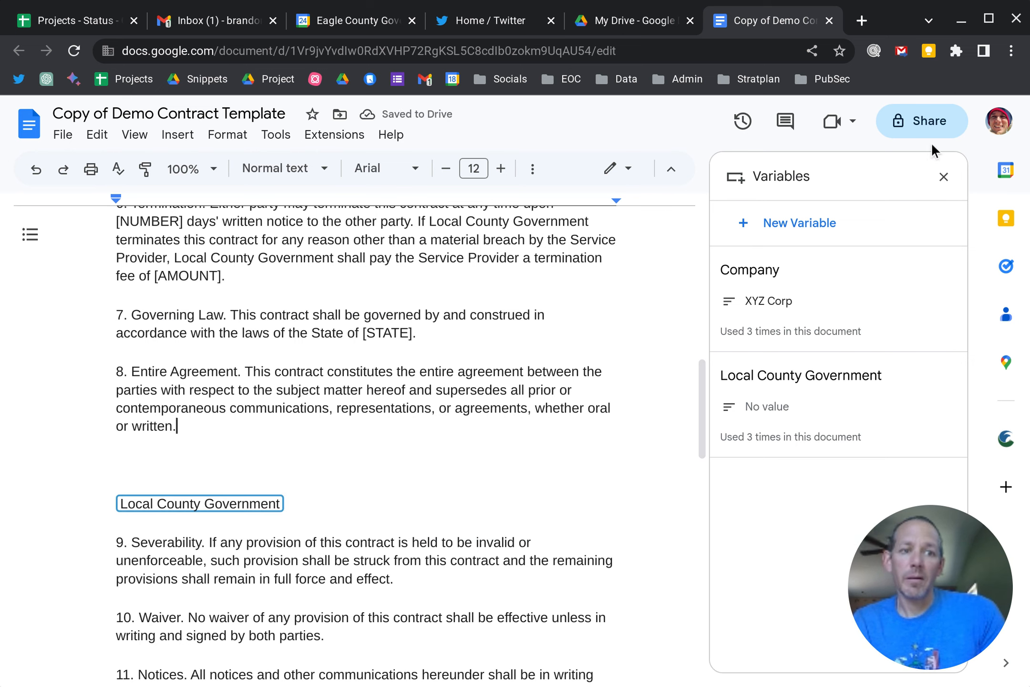
Set the Local County Government variable to Eagle through the chip above the Severability clause
mouse_move(769, 320)
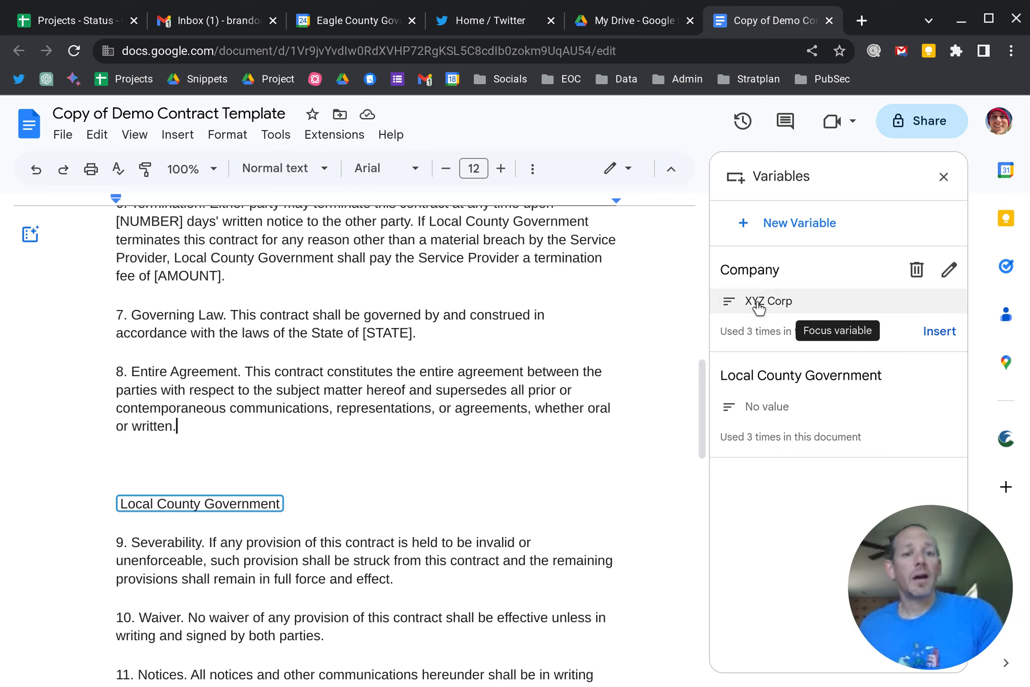
click(191, 503)
drag(191, 503, 194, 508)
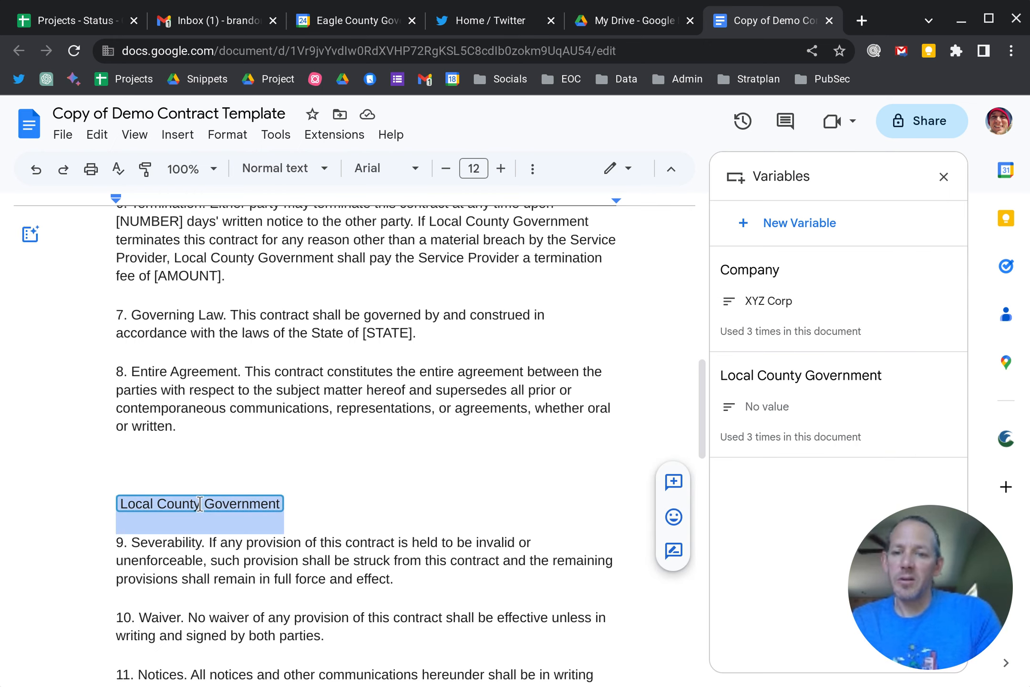
click(222, 475)
click(191, 505)
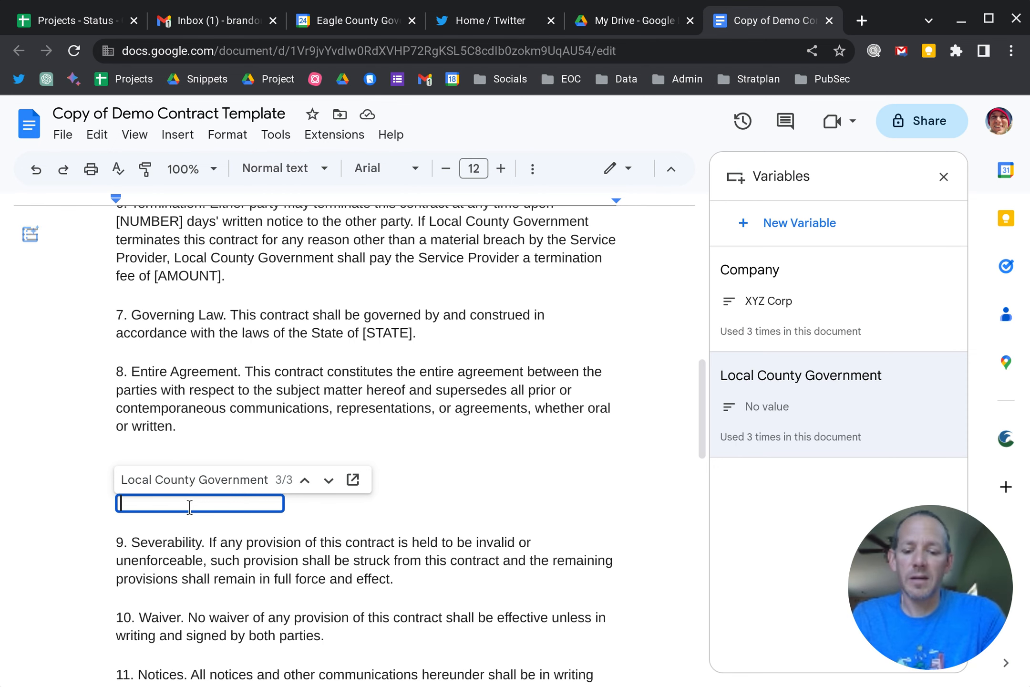
text(Eagle)
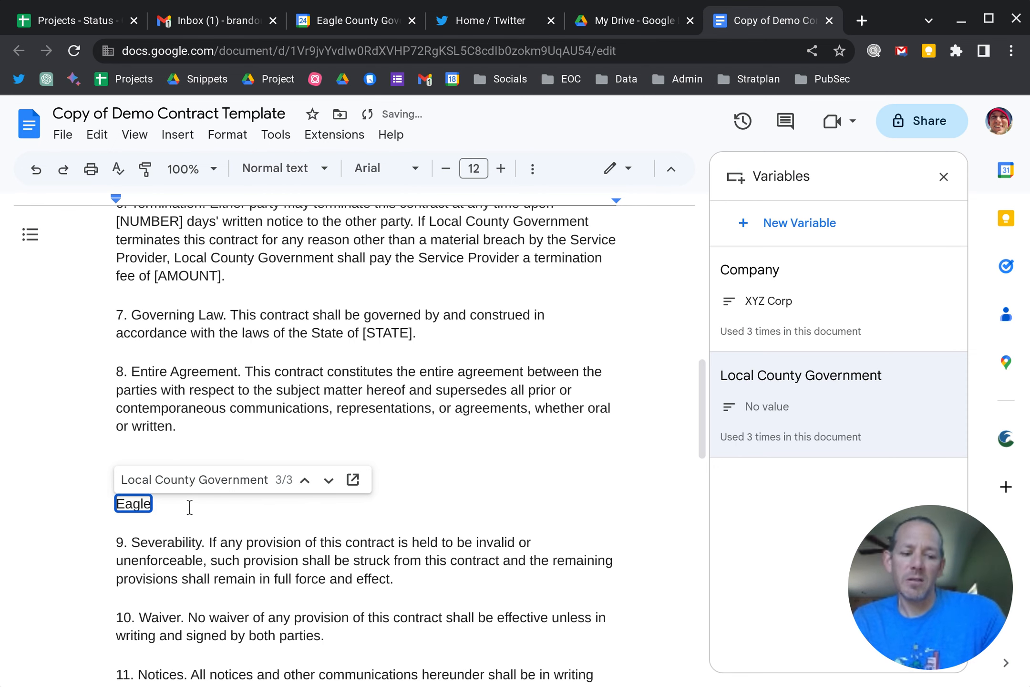
key(Return)
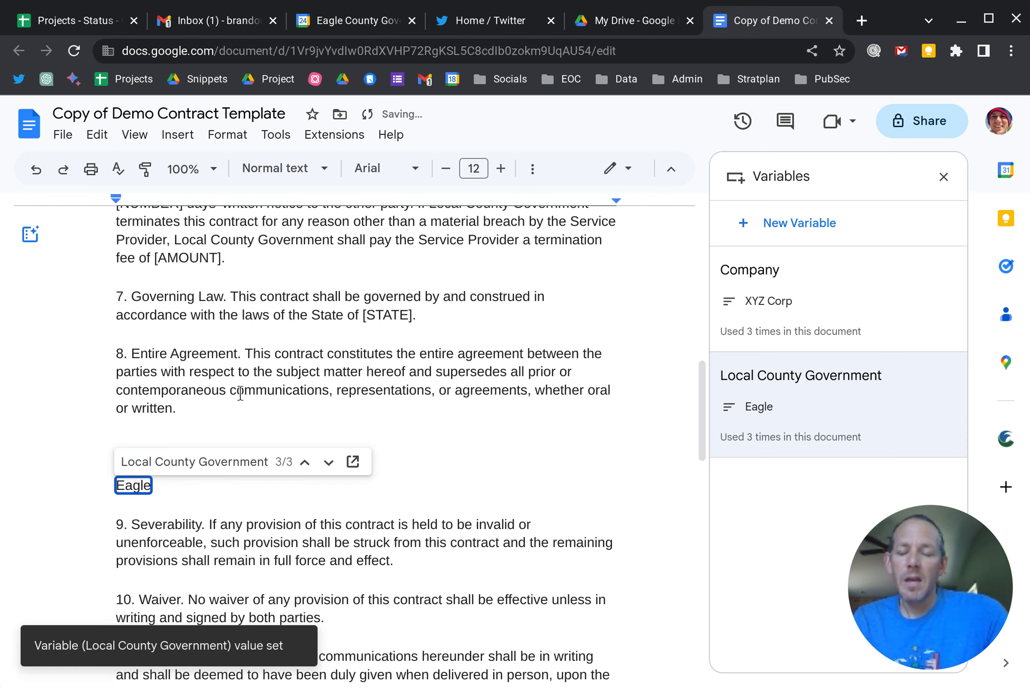
Check the Local County Government variable in the Compensation clause and in the first party bullet
scroll(239, 395, up, 8)
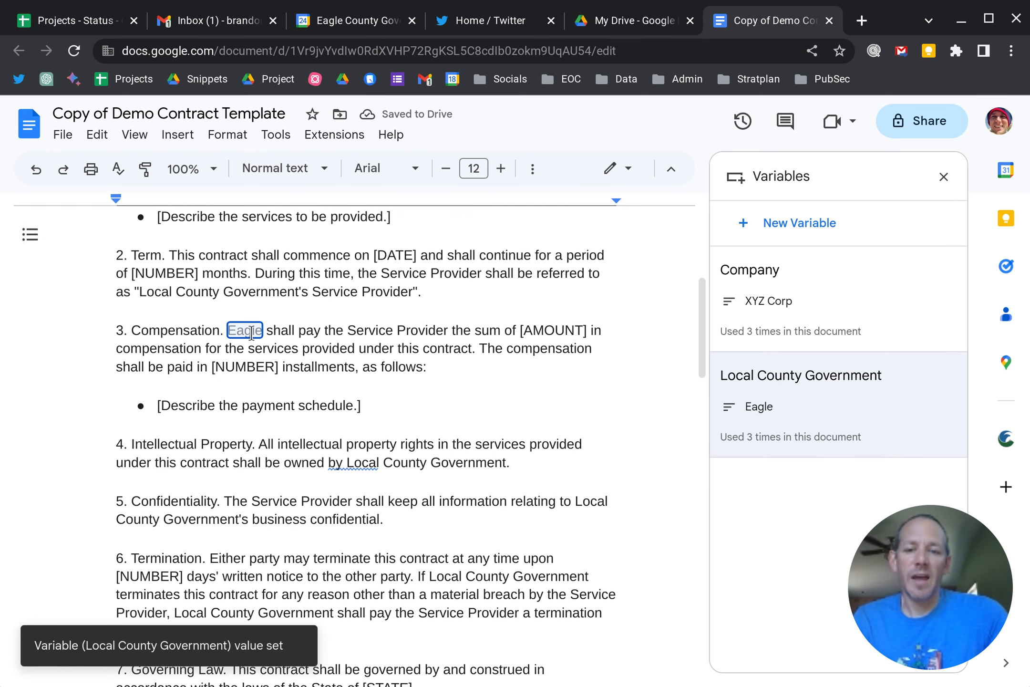
click(252, 330)
scroll(311, 343, up, 6)
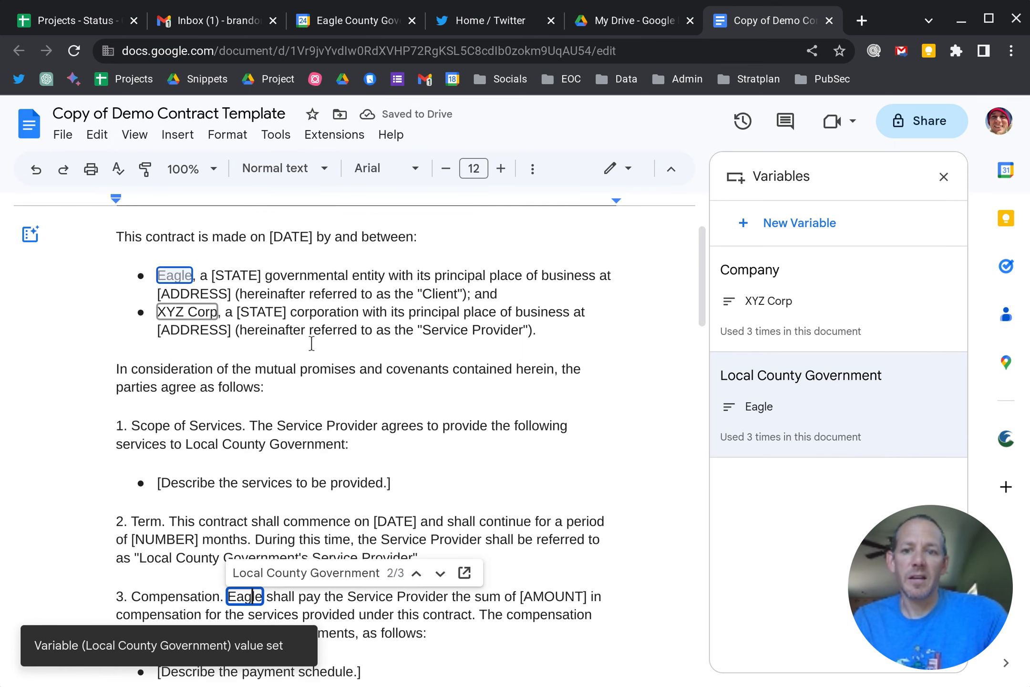
scroll(311, 343, down, 2)
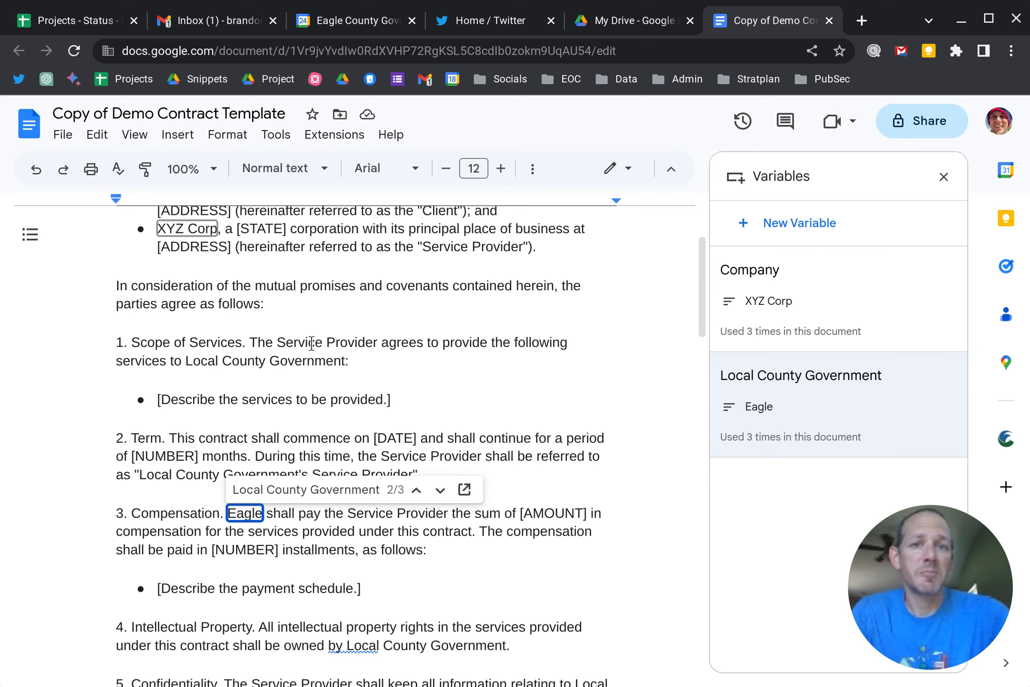